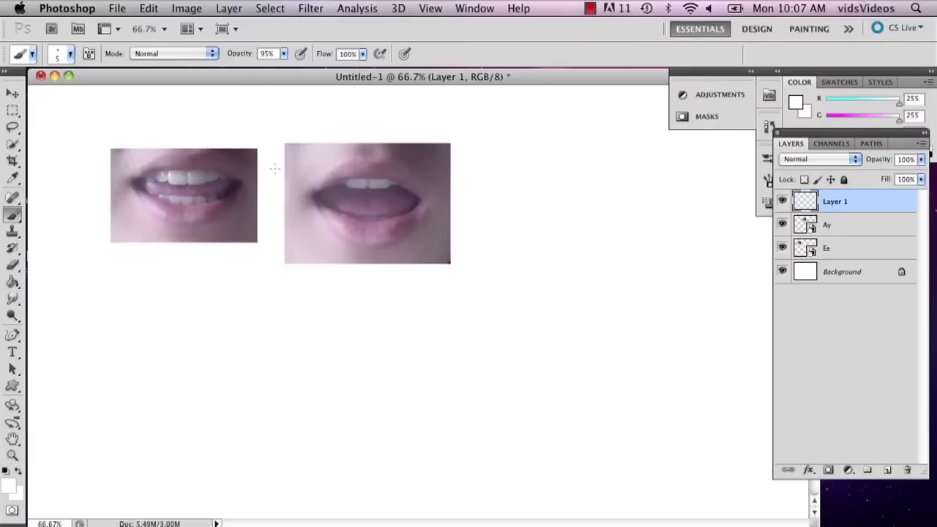
Select the Brush tool and set the foreground colour to pure black (000000)
{"action": "left_click", "coordinate": [13, 93]}
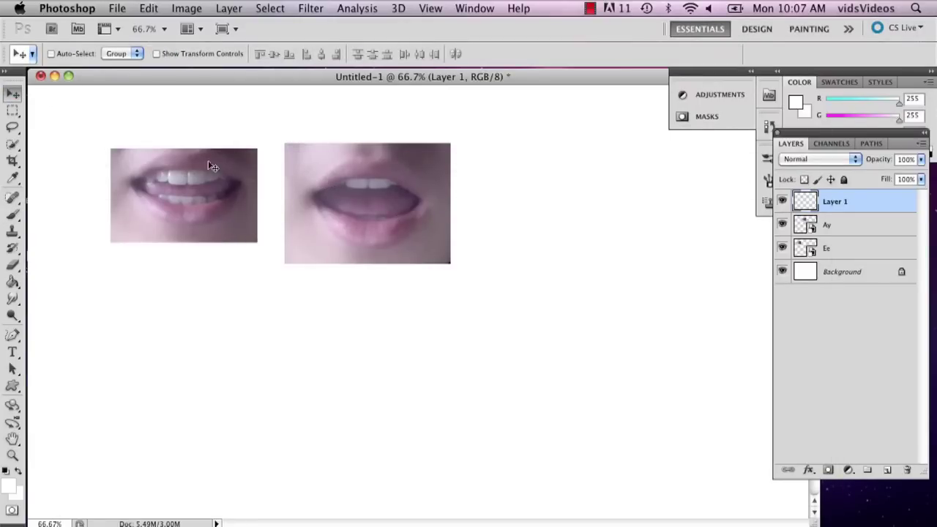
{"action": "left_click", "coordinate": [12, 212]}
{"action": "left_click", "coordinate": [8, 483]}
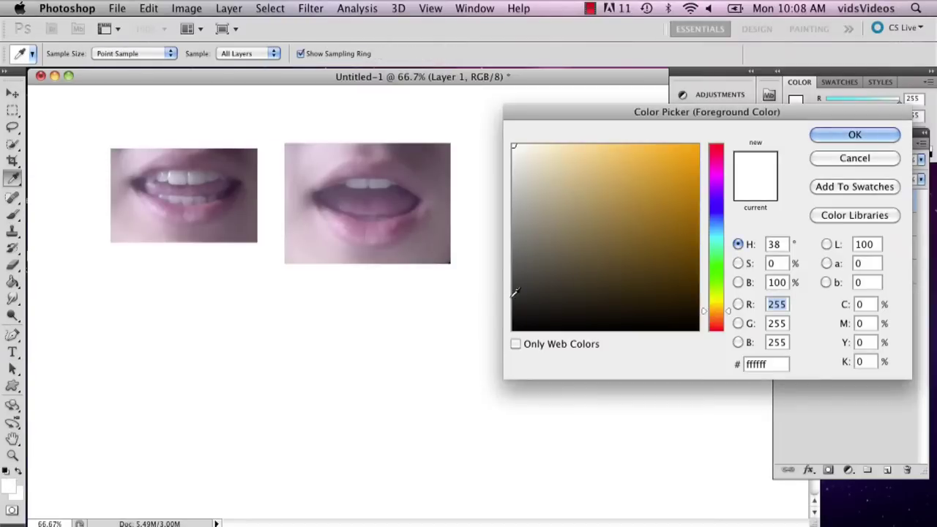
{"action": "mouse_move", "coordinate": [514, 282]}
{"action": "left_mouse_down"}
{"action": "mouse_move", "coordinate": [535, 300]}
{"action": "mouse_move", "coordinate": [512, 333]}
{"action": "left_mouse_up"}
{"action": "left_click", "coordinate": [849, 135]}
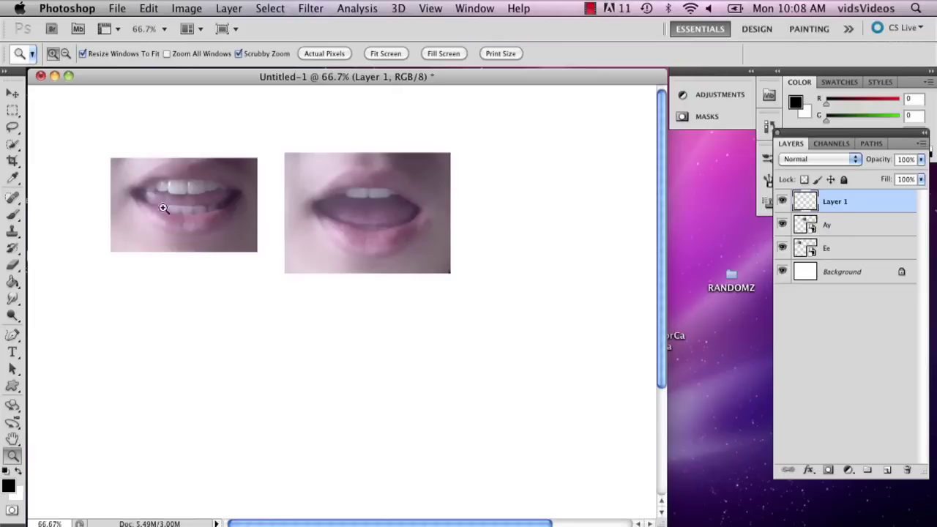
Zoom the left mouth photo to 200% and enlarge the document window
{"action": "left_click", "coordinate": [189, 215]}
{"action": "left_click", "coordinate": [317, 310]}
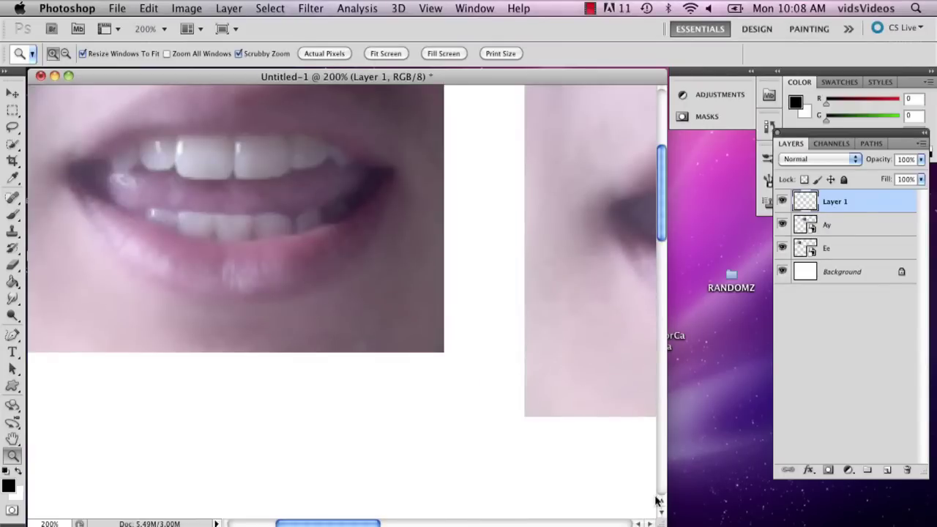
{"action": "left_click_drag", "start_coordinate": [661, 522], "coordinate": [772, 476]}
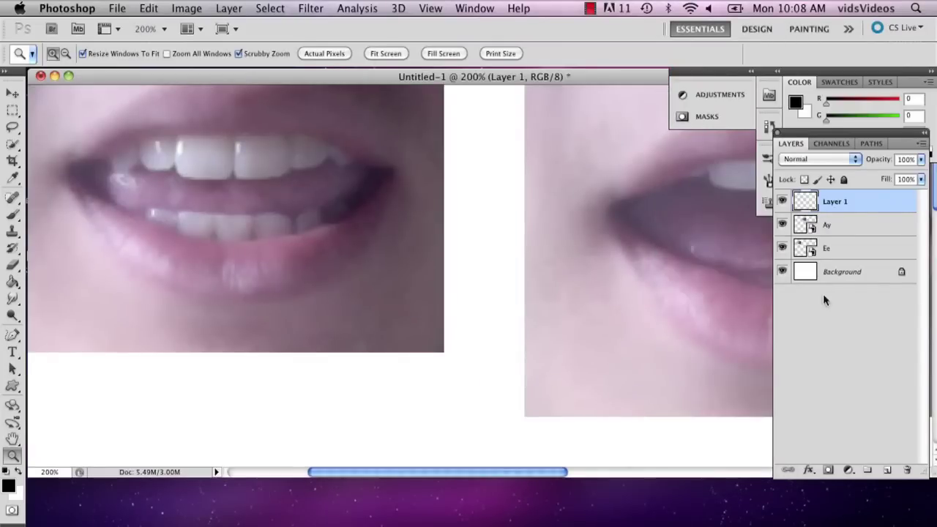
{"action": "scroll", "coordinate": [212, 127], "scroll_direction": "up", "scroll_amount": 5}
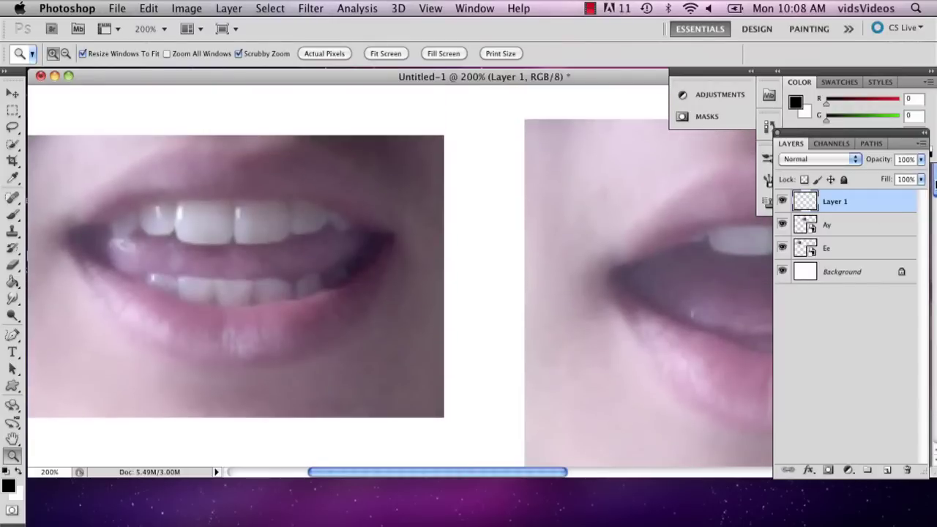
Set the Brush tool to the 4 px brush preset
{"action": "left_click", "coordinate": [12, 215]}
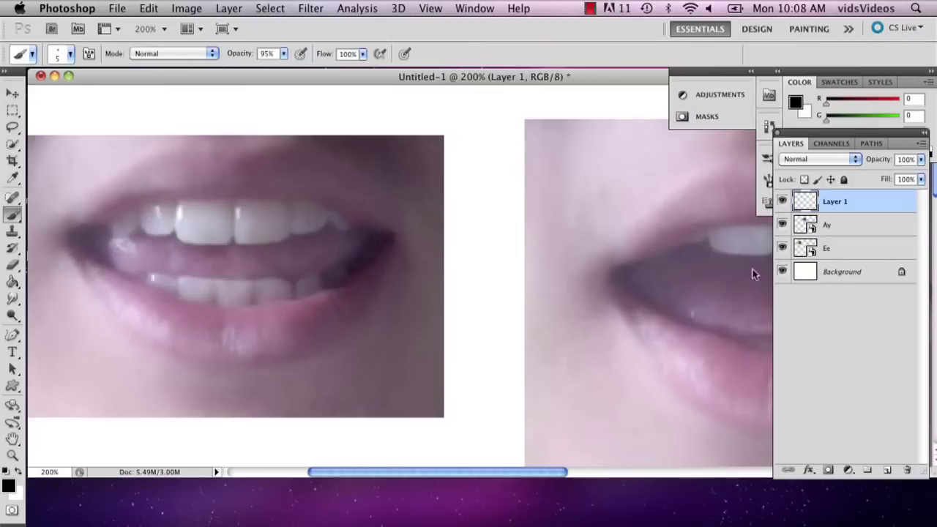
{"action": "left_click", "coordinate": [70, 53]}
{"action": "left_click", "coordinate": [98, 152]}
{"action": "left_click", "coordinate": [323, 125]}
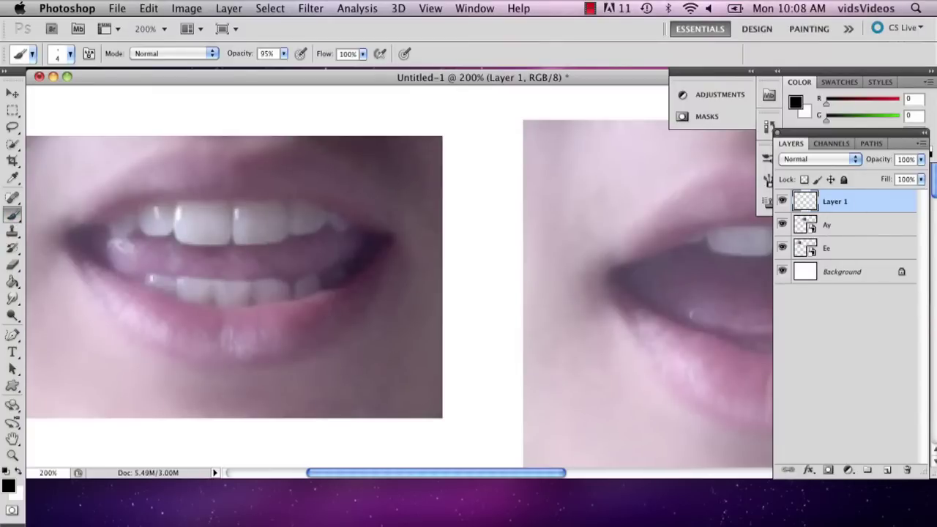
Trace the upper lip's inner edge to the left mouth corner, undoing stray strokes
{"action": "left_click_drag", "start_coordinate": [152, 185], "coordinate": [291, 186]}
{"action": "key", "text": "super+z"}
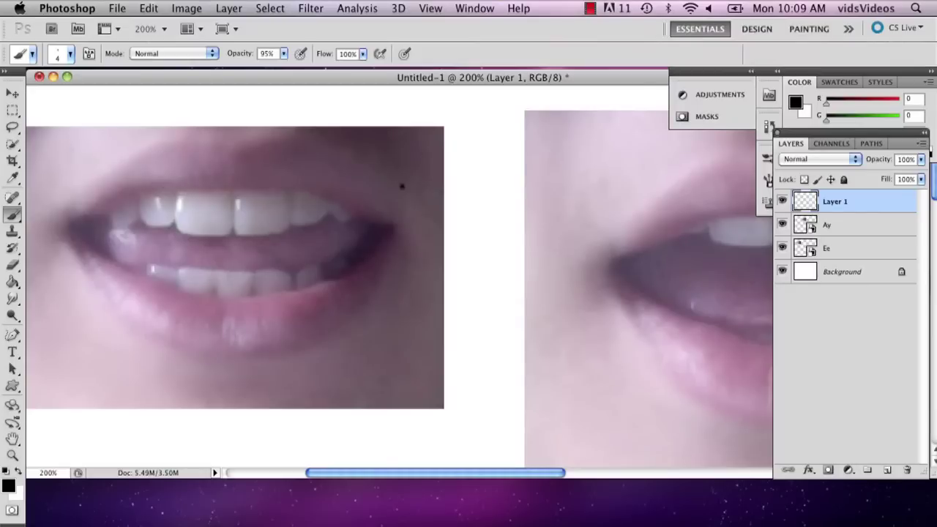
{"action": "mouse_move", "coordinate": [149, 191]}
{"action": "left_mouse_down"}
{"action": "mouse_move", "coordinate": [288, 188]}
{"action": "mouse_move", "coordinate": [331, 194]}
{"action": "mouse_move", "coordinate": [371, 215]}
{"action": "left_mouse_up"}
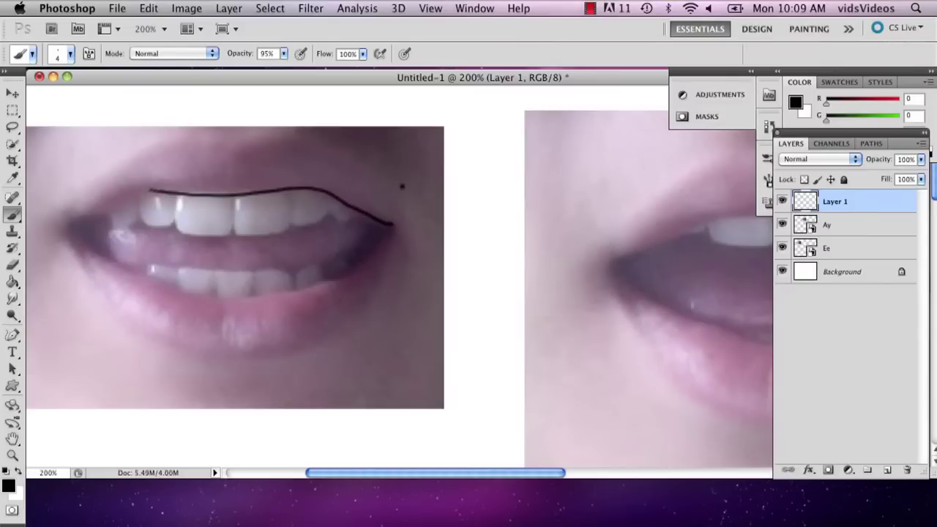
{"action": "mouse_move", "coordinate": [149, 191]}
{"action": "left_mouse_down"}
{"action": "mouse_move", "coordinate": [96, 216]}
{"action": "mouse_move", "coordinate": [114, 262]}
{"action": "mouse_move", "coordinate": [209, 302]}
{"action": "mouse_move", "coordinate": [334, 285]}
{"action": "mouse_move", "coordinate": [371, 257]}
{"action": "mouse_move", "coordinate": [393, 219]}
{"action": "left_mouse_up"}
{"action": "key", "text": "super+z"}
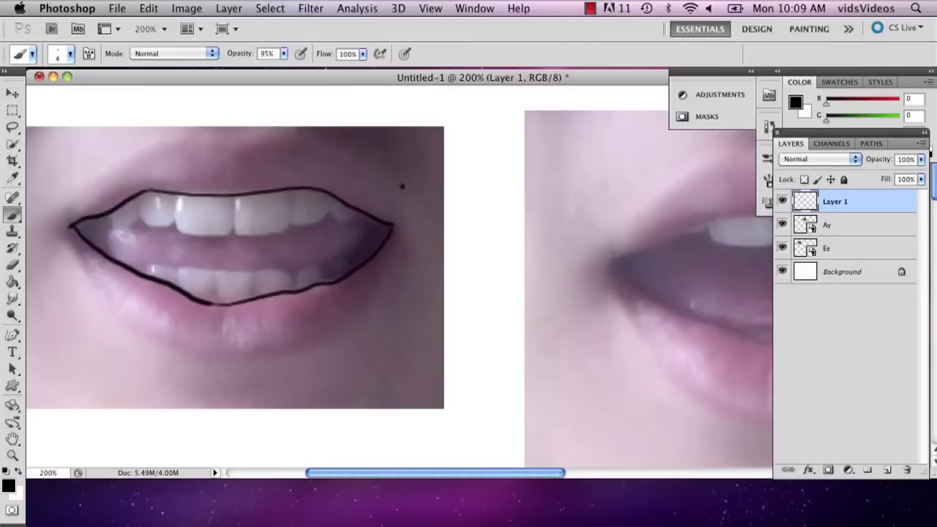
{"action": "mouse_move", "coordinate": [110, 217]}
{"action": "left_mouse_down"}
{"action": "mouse_move", "coordinate": [141, 219]}
{"action": "mouse_move", "coordinate": [263, 233]}
{"action": "mouse_move", "coordinate": [362, 217]}
{"action": "left_mouse_up"}
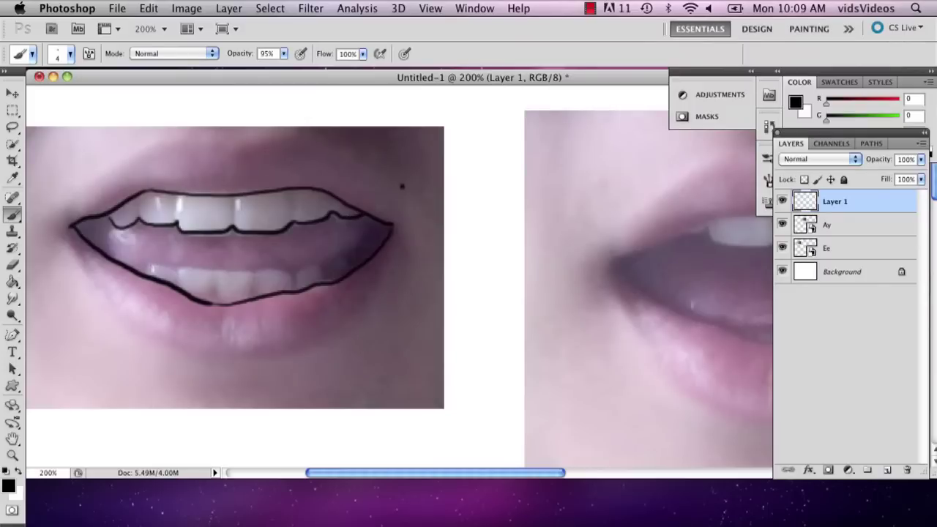
Trace the lower teeth edge and draw lines at both mouth corners
{"action": "mouse_move", "coordinate": [145, 275]}
{"action": "left_mouse_down"}
{"action": "mouse_move", "coordinate": [223, 272]}
{"action": "mouse_move", "coordinate": [279, 266]}
{"action": "mouse_move", "coordinate": [298, 274]}
{"action": "mouse_move", "coordinate": [352, 258]}
{"action": "left_mouse_up"}
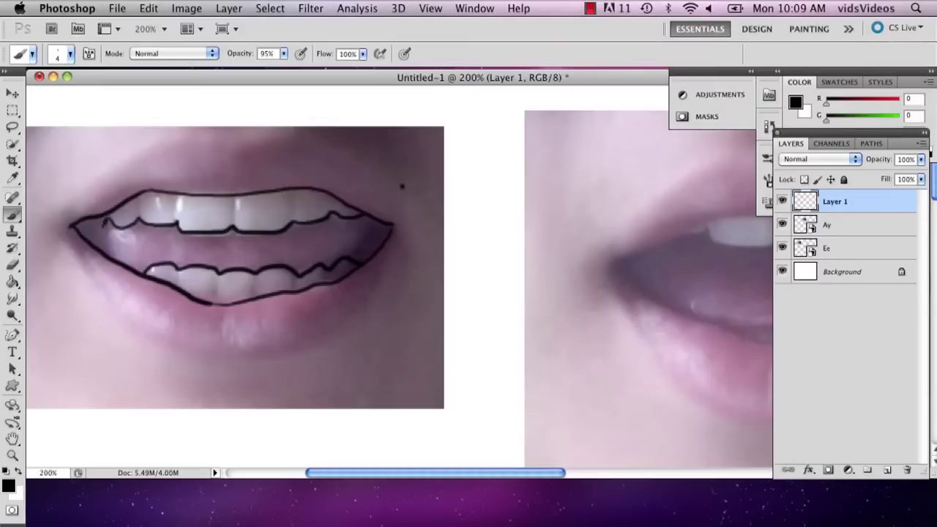
{"action": "key", "text": "super+z"}
{"action": "left_click_drag", "start_coordinate": [381, 223], "coordinate": [346, 255]}
{"action": "left_click_drag", "start_coordinate": [107, 214], "coordinate": [96, 246]}
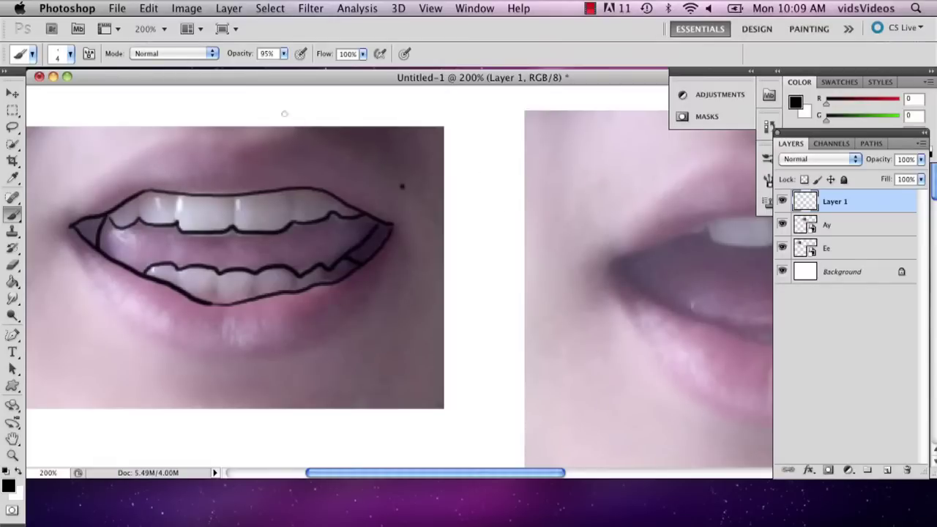
Draw the nose base curve, the curve under the lower lip, and upper-lip contours
{"action": "mouse_move", "coordinate": [199, 128]}
{"action": "left_mouse_down"}
{"action": "mouse_move", "coordinate": [250, 139]}
{"action": "mouse_move", "coordinate": [284, 123]}
{"action": "mouse_move", "coordinate": [280, 111]}
{"action": "left_mouse_up"}
{"action": "left_click_drag", "start_coordinate": [200, 125], "coordinate": [208, 117]}
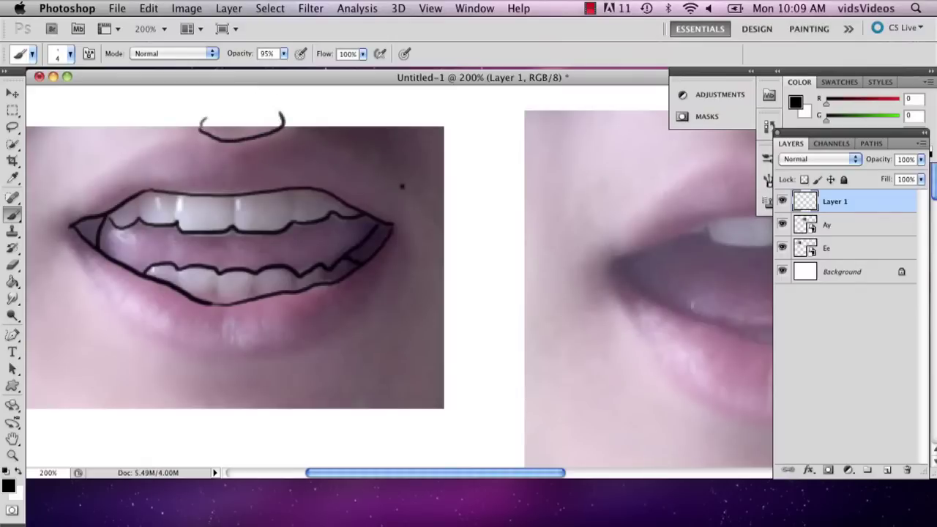
{"action": "mouse_move", "coordinate": [90, 283]}
{"action": "left_mouse_down"}
{"action": "mouse_move", "coordinate": [154, 341]}
{"action": "mouse_move", "coordinate": [223, 361]}
{"action": "mouse_move", "coordinate": [283, 357]}
{"action": "mouse_move", "coordinate": [357, 314]}
{"action": "left_mouse_up"}
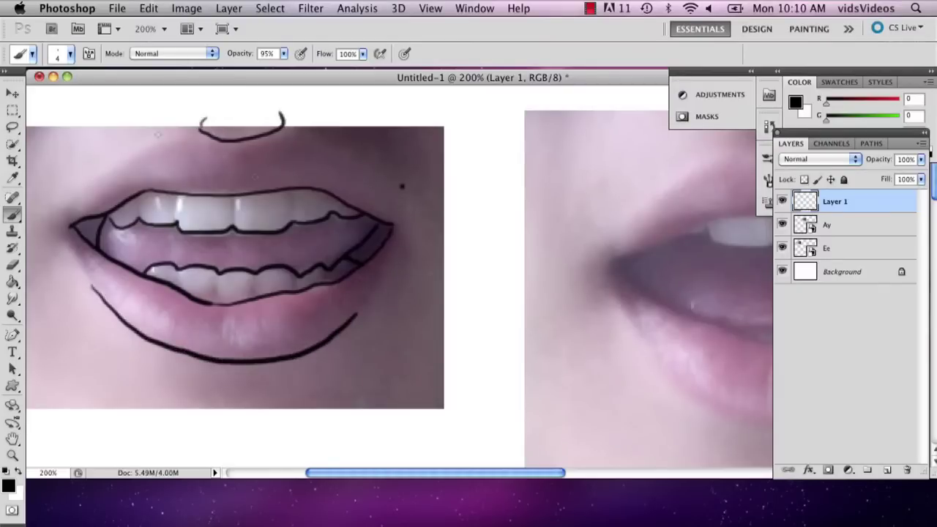
{"action": "left_click_drag", "start_coordinate": [146, 145], "coordinate": [187, 134]}
{"action": "left_click_drag", "start_coordinate": [302, 134], "coordinate": [341, 145]}
Add cheek marks beside the mouth corners and a divider on the lower teeth
{"action": "left_click_drag", "start_coordinate": [52, 239], "coordinate": [31, 287]}
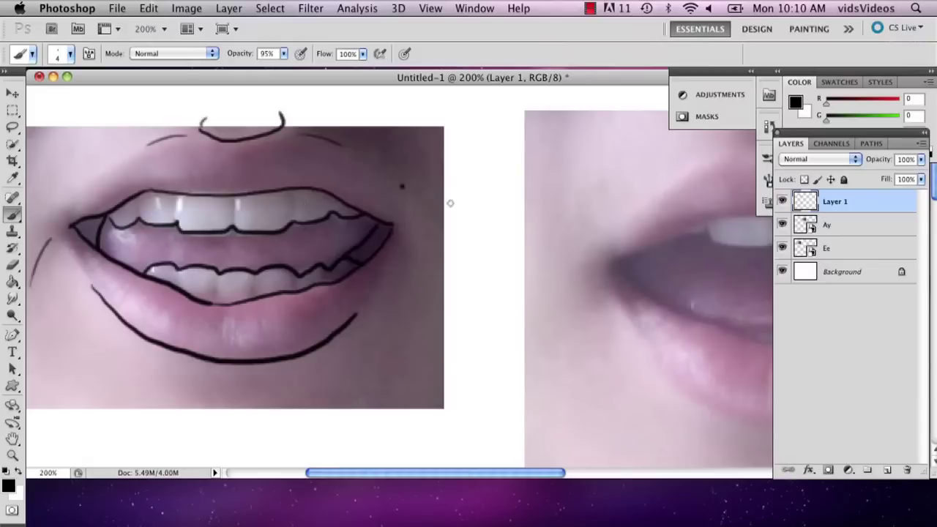
{"action": "key", "text": "super+z"}
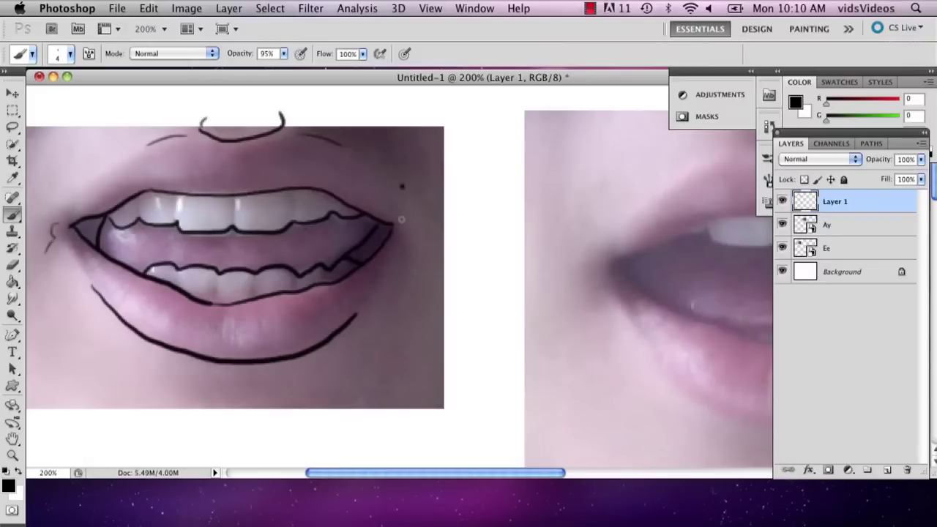
{"action": "left_click_drag", "start_coordinate": [402, 218], "coordinate": [408, 230]}
{"action": "left_click_drag", "start_coordinate": [414, 236], "coordinate": [418, 261]}
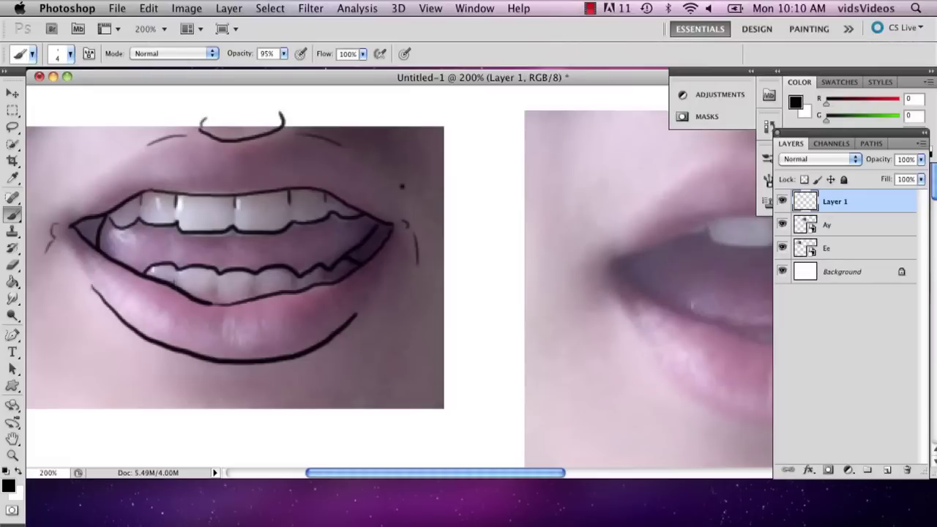
{"action": "left_click_drag", "start_coordinate": [217, 295], "coordinate": [217, 305]}
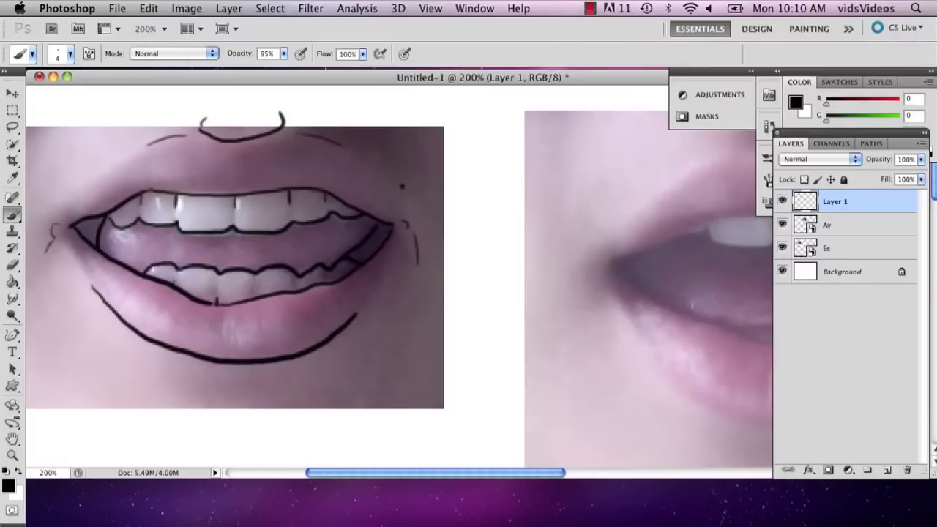
Fit the canvas to the screen and hide the Ee photo layer
{"action": "left_click", "coordinate": [12, 456]}
{"action": "left_click", "coordinate": [376, 56]}
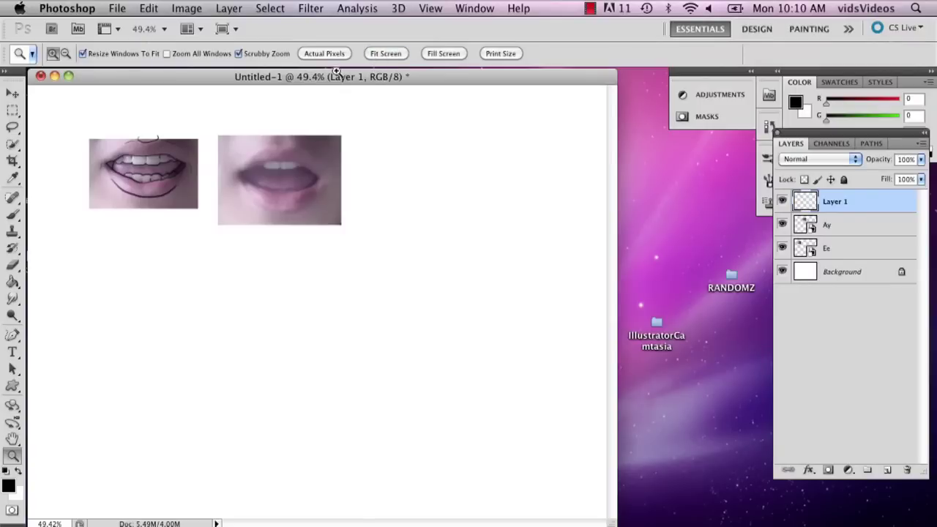
{"action": "left_click", "coordinate": [782, 226]}
{"action": "left_click", "coordinate": [782, 226]}
{"action": "left_click", "coordinate": [782, 249]}
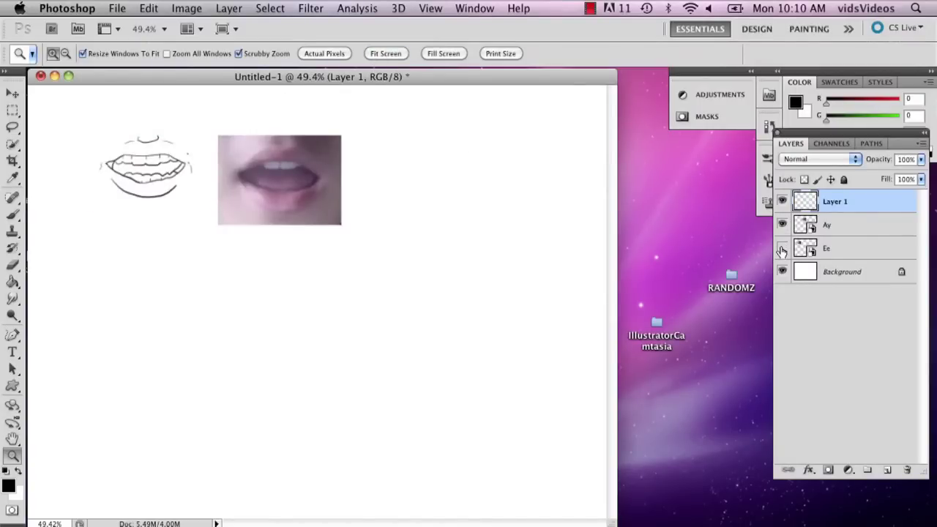
Move the Layer 1 line sketch down onto open canvas
{"action": "left_click", "coordinate": [10, 95]}
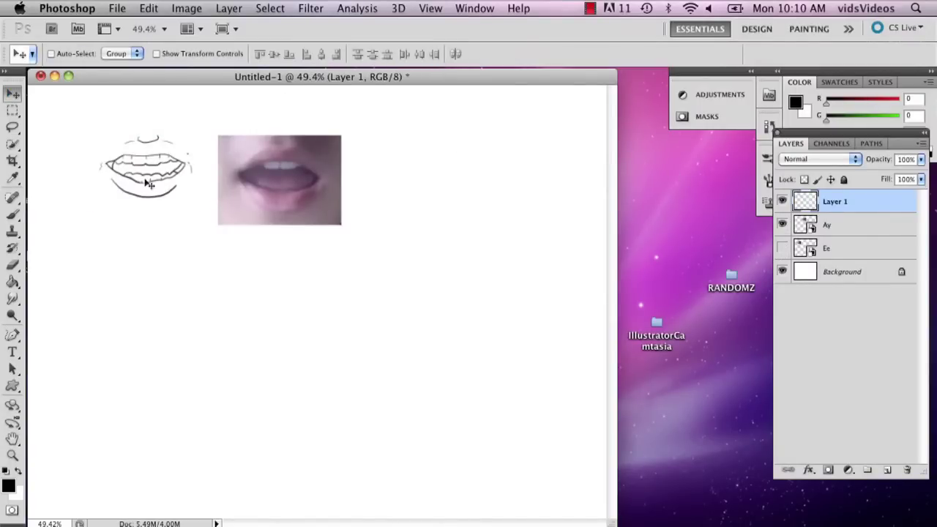
{"action": "left_click_drag", "start_coordinate": [149, 184], "coordinate": [205, 369]}
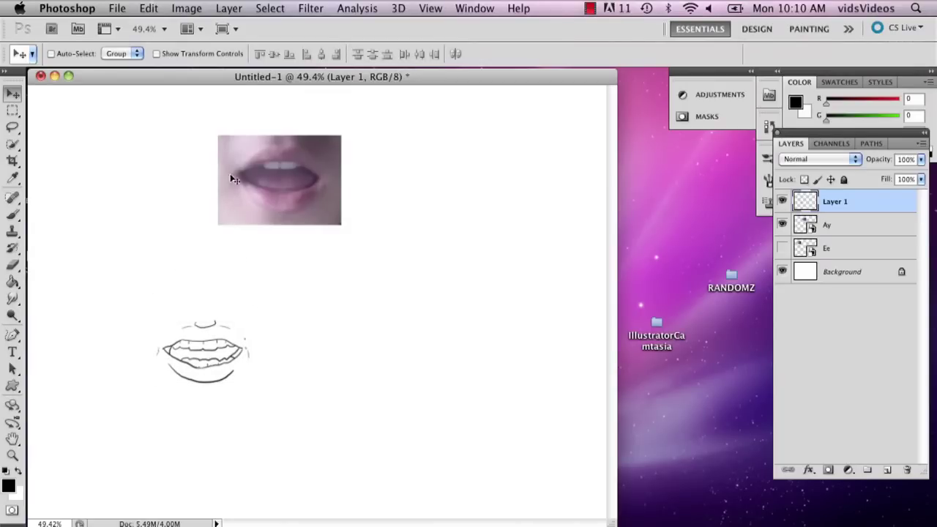
{"action": "left_click", "coordinate": [12, 213]}
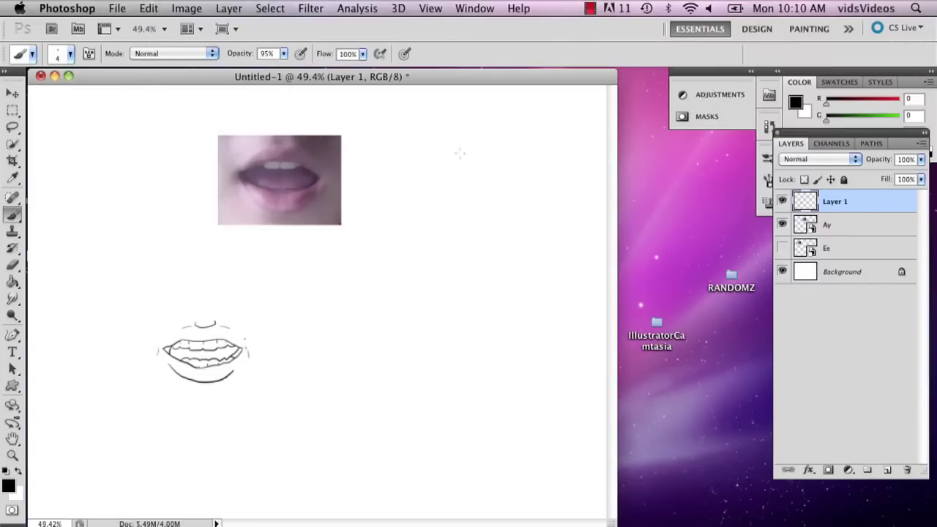
Drag the Layer 1 sketch up and right until it's centred beneath the Ay photo
{"action": "left_click", "coordinate": [11, 93]}
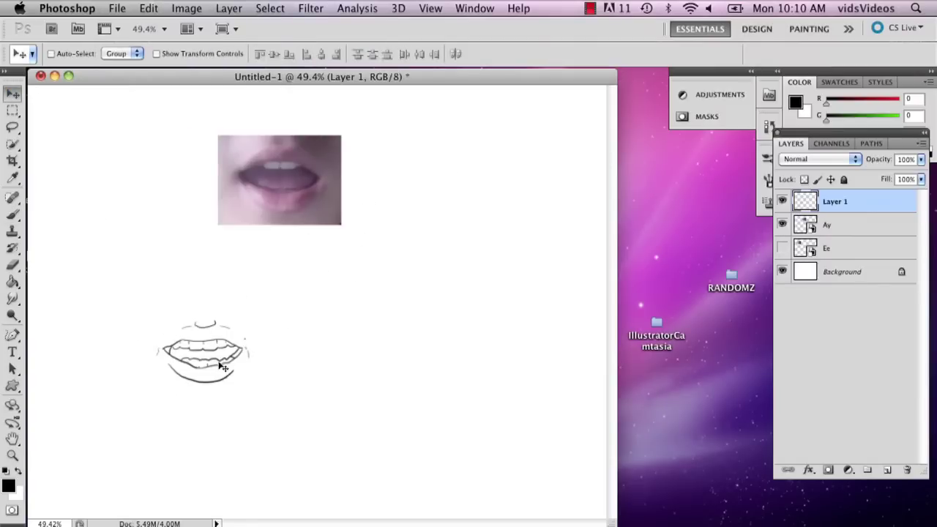
{"action": "left_click_drag", "start_coordinate": [236, 362], "coordinate": [242, 300]}
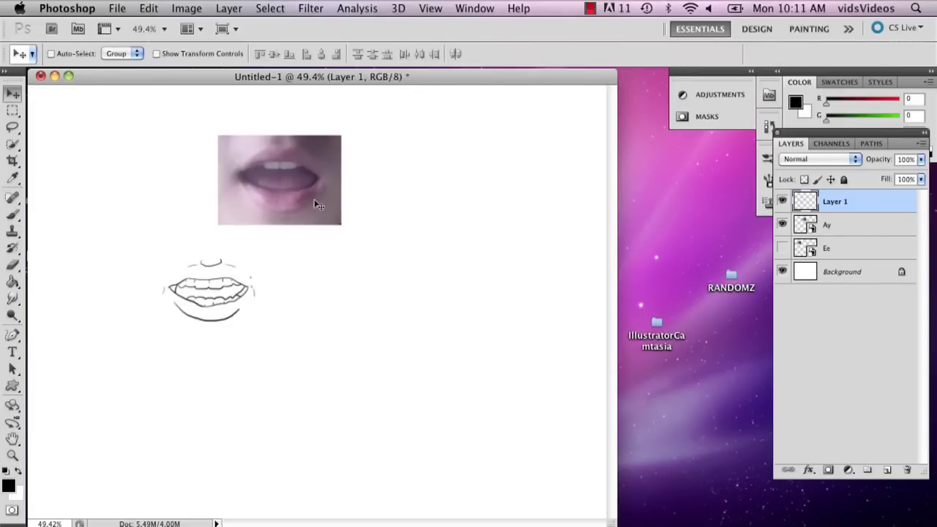
{"action": "mouse_move", "coordinate": [253, 292]}
{"action": "left_mouse_down"}
{"action": "mouse_move", "coordinate": [235, 287]}
{"action": "mouse_move", "coordinate": [178, 184]}
{"action": "mouse_move", "coordinate": [226, 306]}
{"action": "left_mouse_up"}
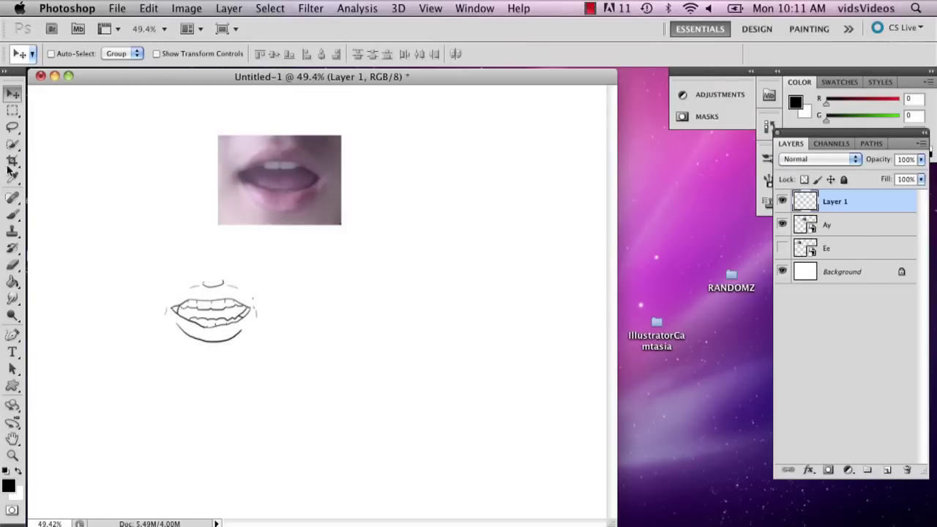
{"action": "left_click_drag", "start_coordinate": [227, 317], "coordinate": [310, 303]}
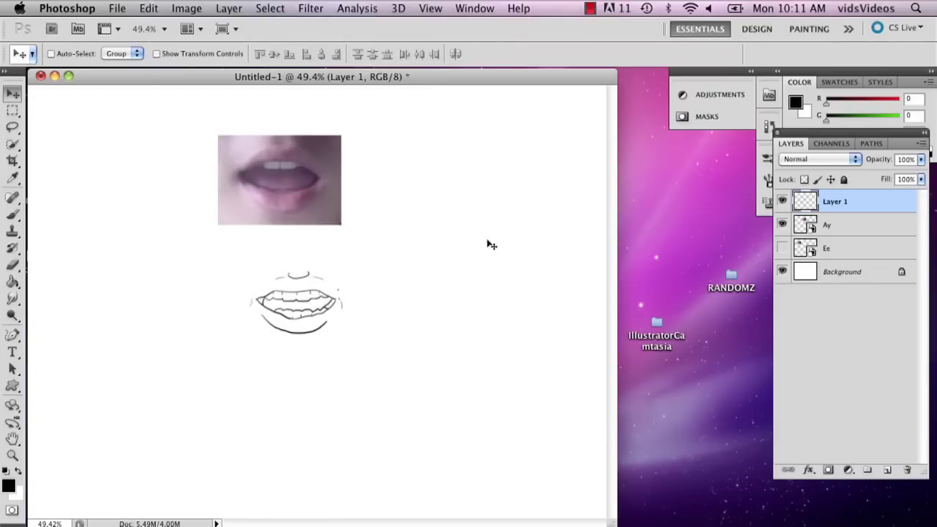